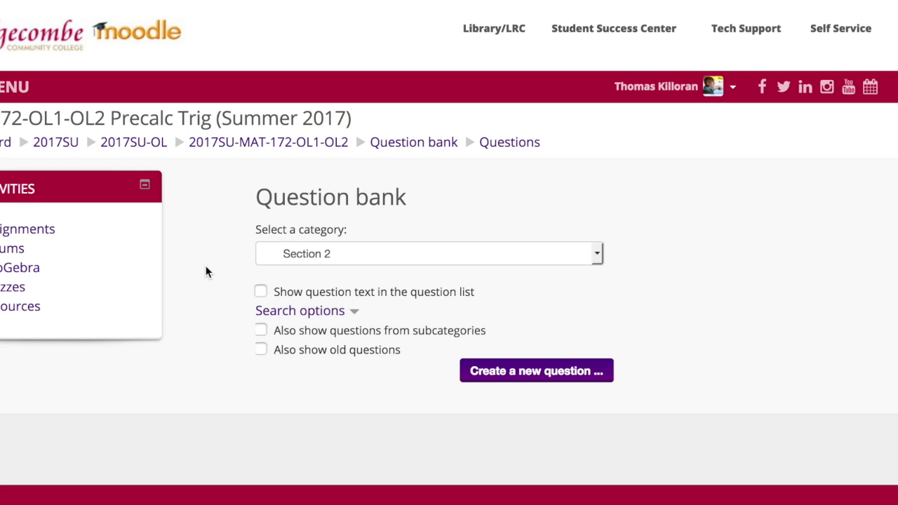
- Create a new question of the Formulas type in the Section 2 category of the question bank
click(531, 383)
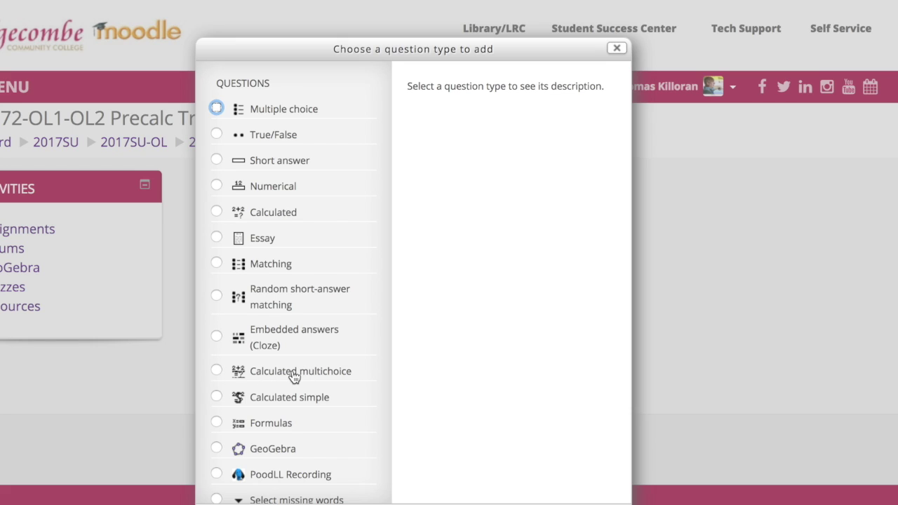
scroll(293, 377, down, 2)
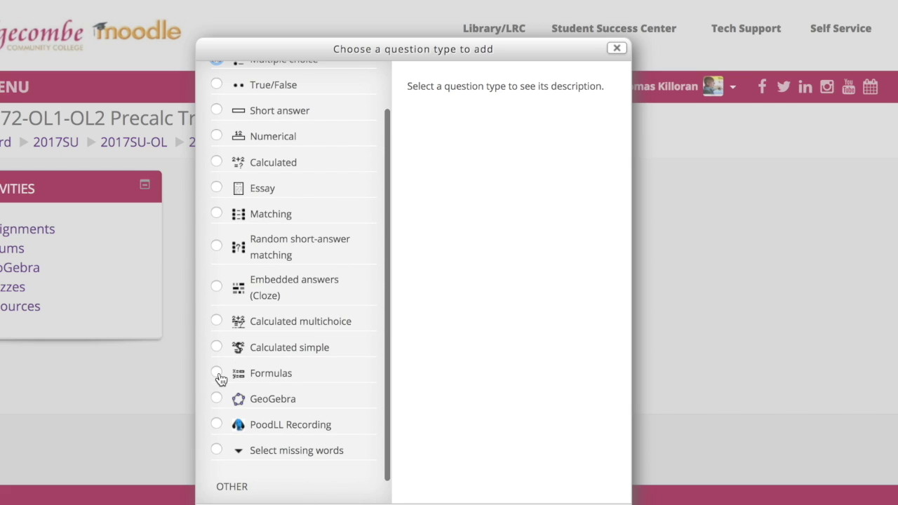
click(219, 376)
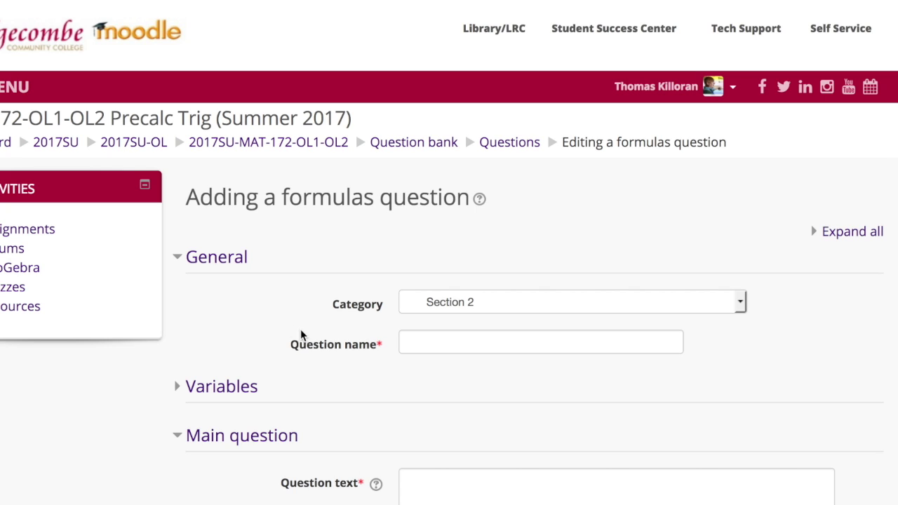
- Expand the Variables section of the question form and look at the random and global variables fields
scroll(289, 330, down, 3)
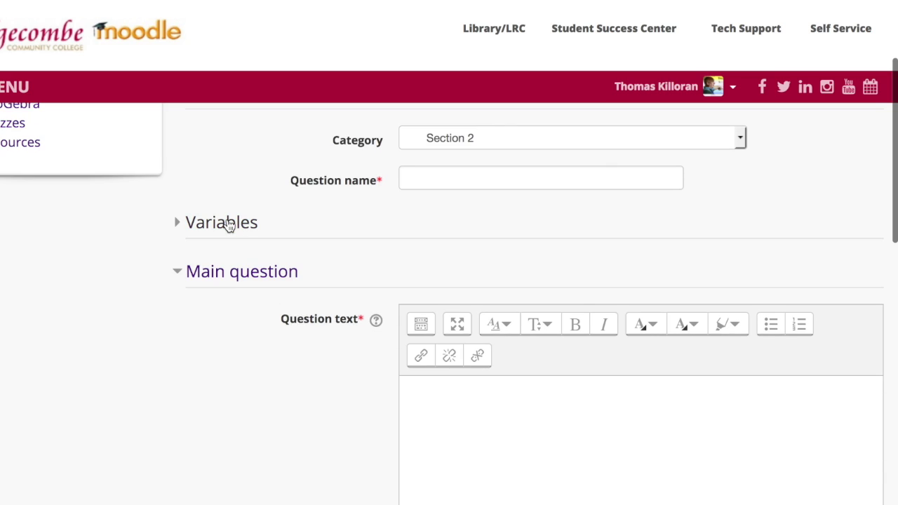
click(226, 223)
scroll(162, 300, down, 3)
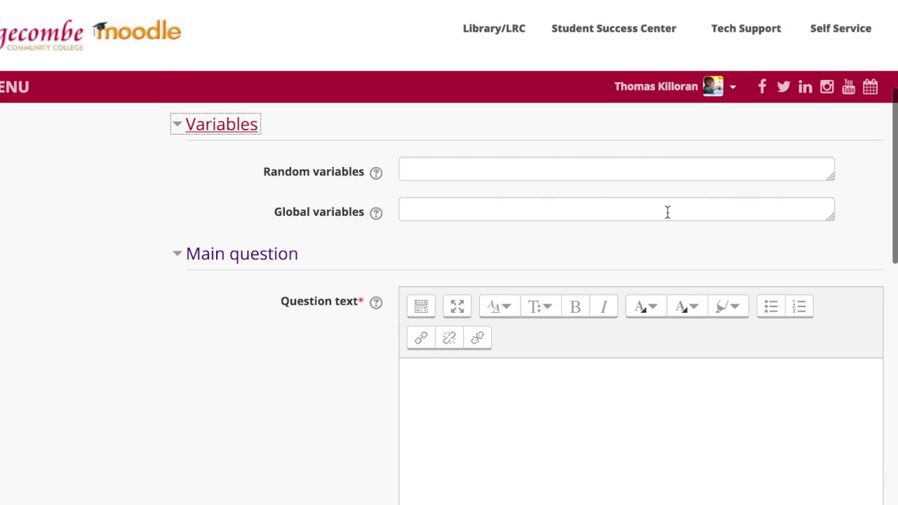
click(829, 176)
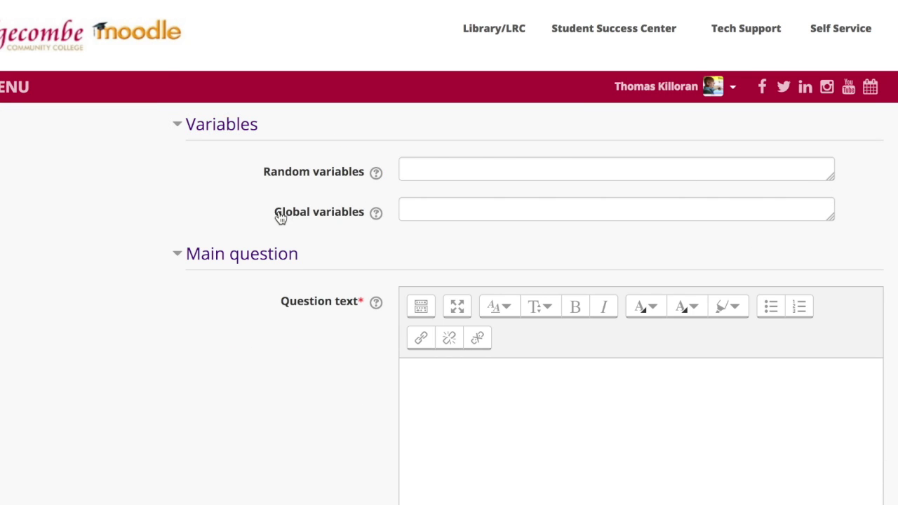
click(465, 214)
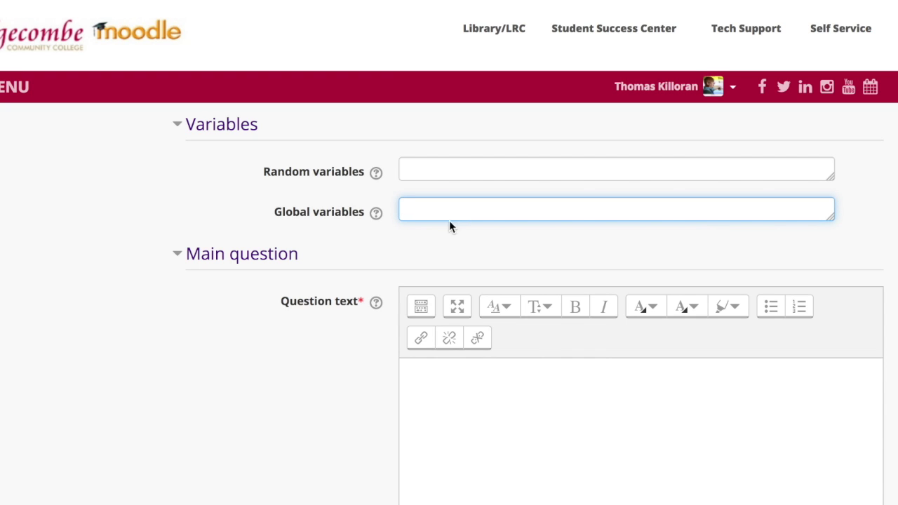
- Review the question text and general feedback editors, and expand Part 1 to inspect its answer type and grading settings
scroll(463, 225, down, 4)
click(469, 248)
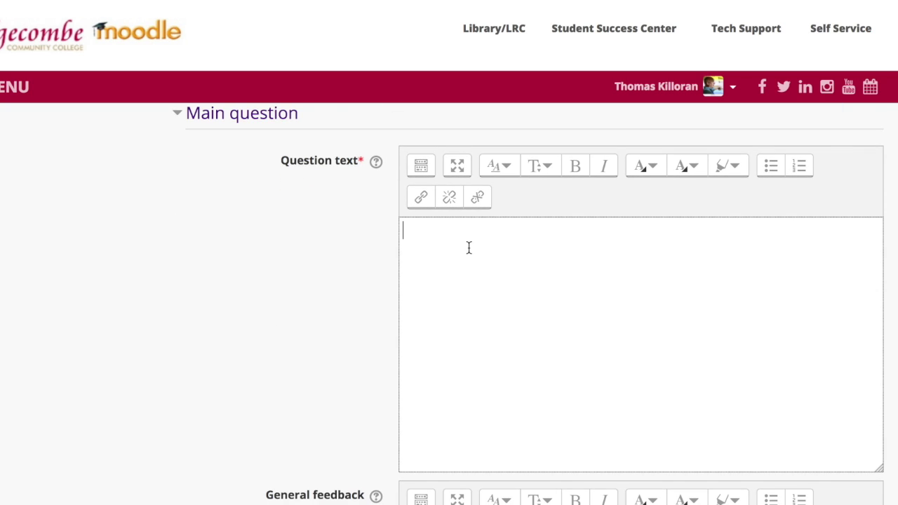
scroll(317, 289, down, 1)
scroll(318, 284, down, 8)
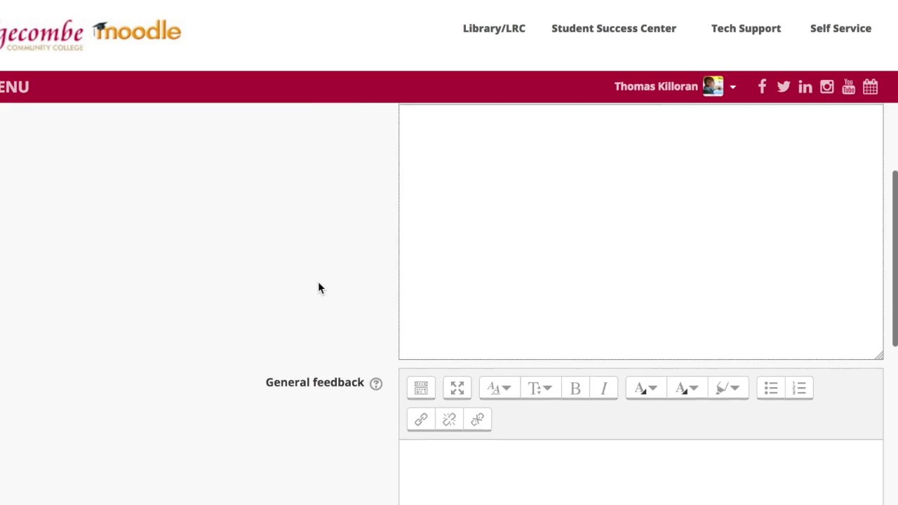
scroll(295, 274, down, 4)
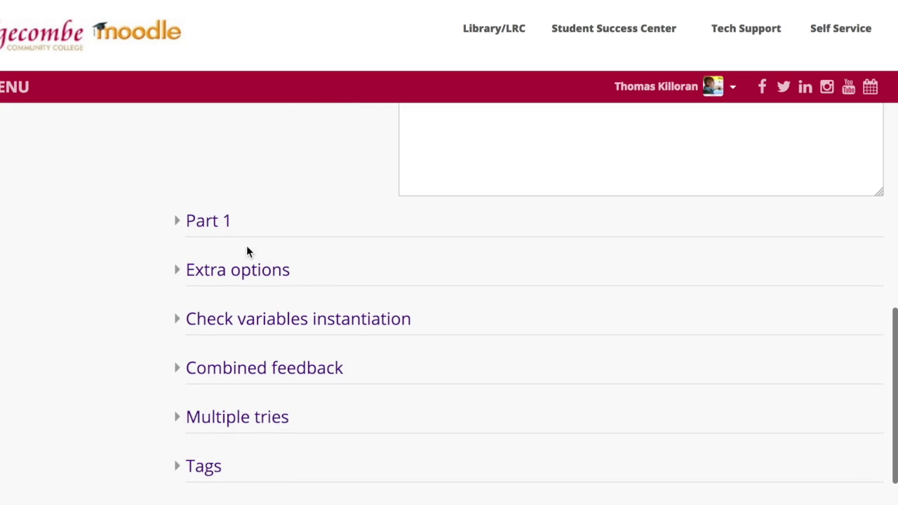
click(202, 221)
scroll(94, 341, down, 2)
scroll(94, 343, down, 1)
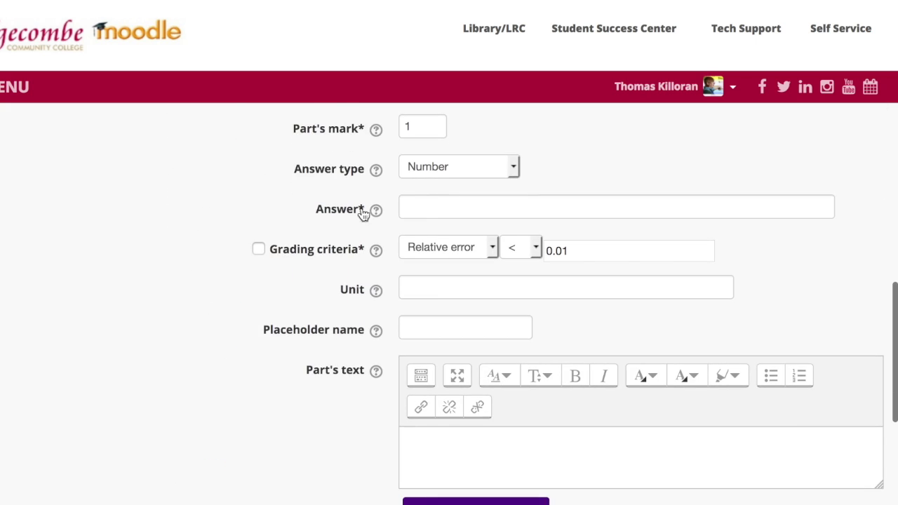
click(458, 171)
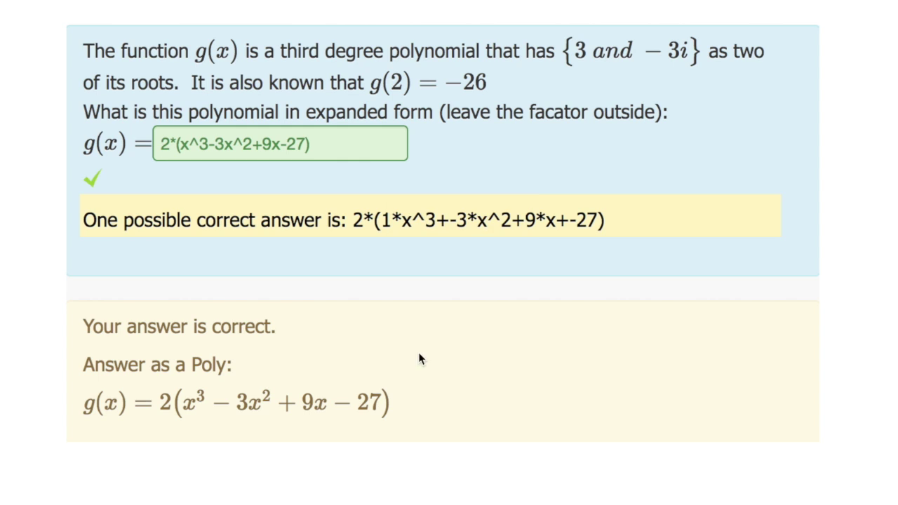
- Examine the sample Tylenol 3 dosage question, including its three answers with units and the accepted answers
scroll(415, 330, up, 15)
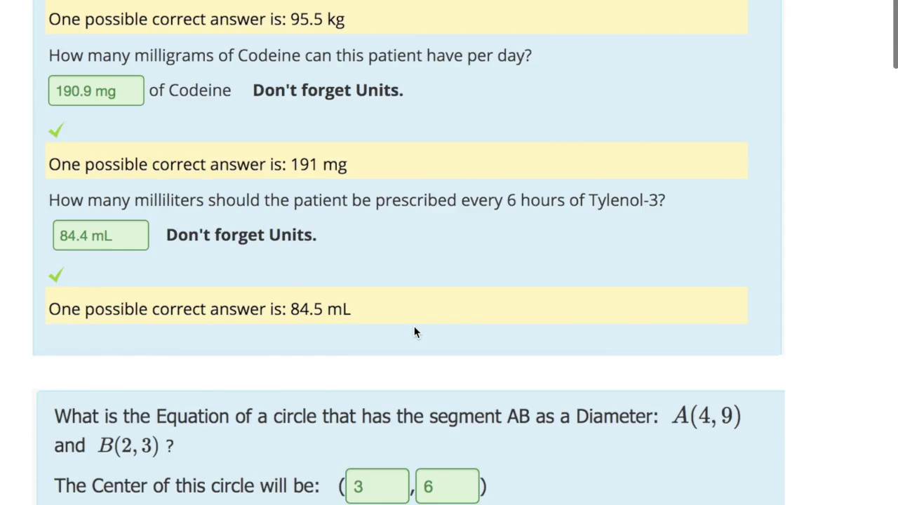
scroll(415, 330, down, 1)
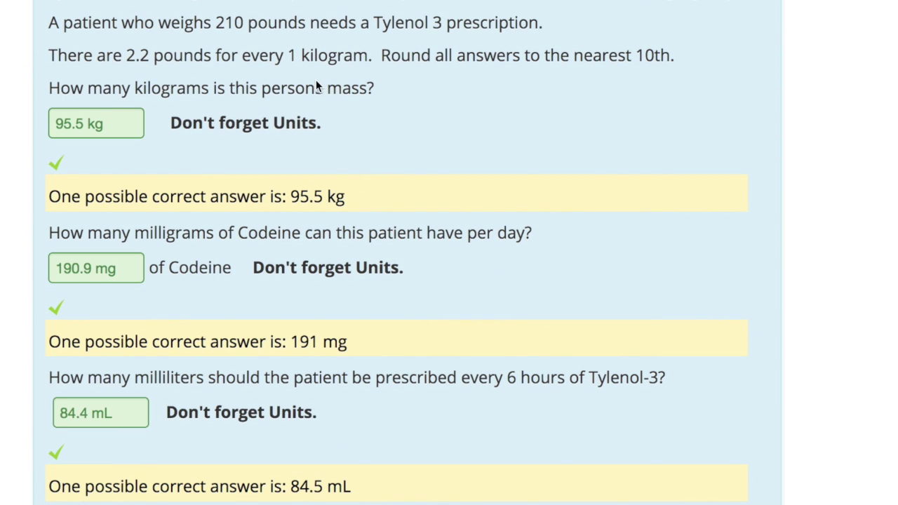
scroll(333, 175, up, 1)
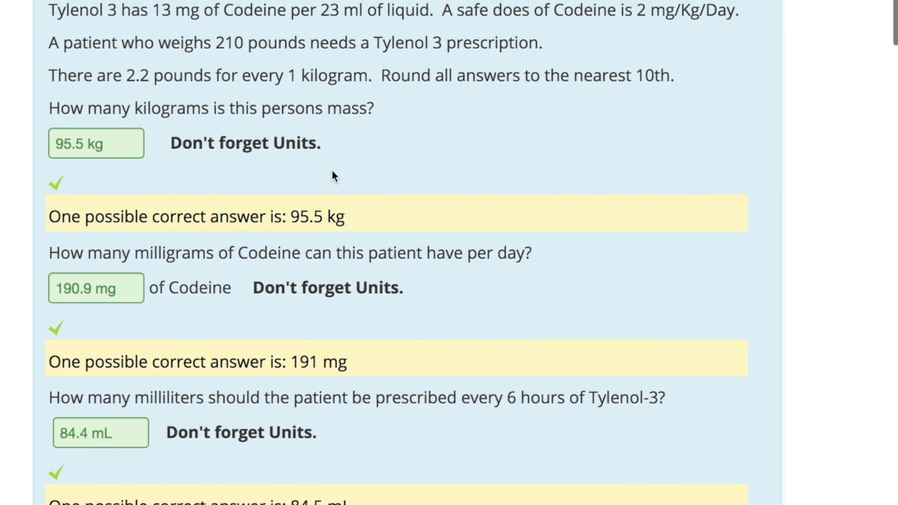
scroll(333, 175, down, 1)
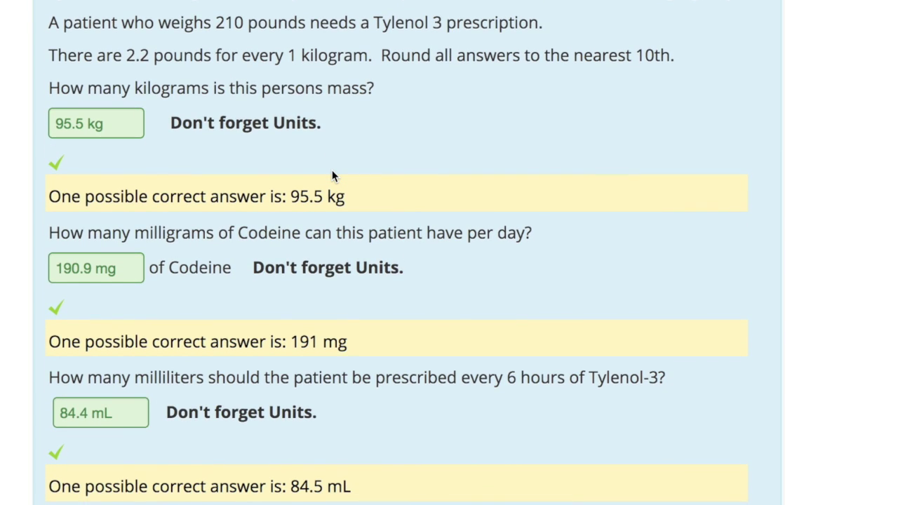
scroll(334, 175, up, 1)
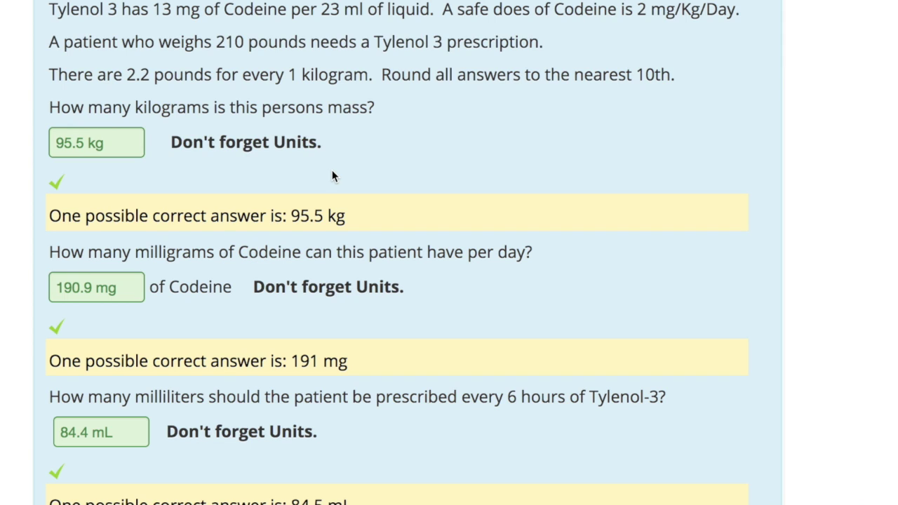
scroll(333, 171, down, 1)
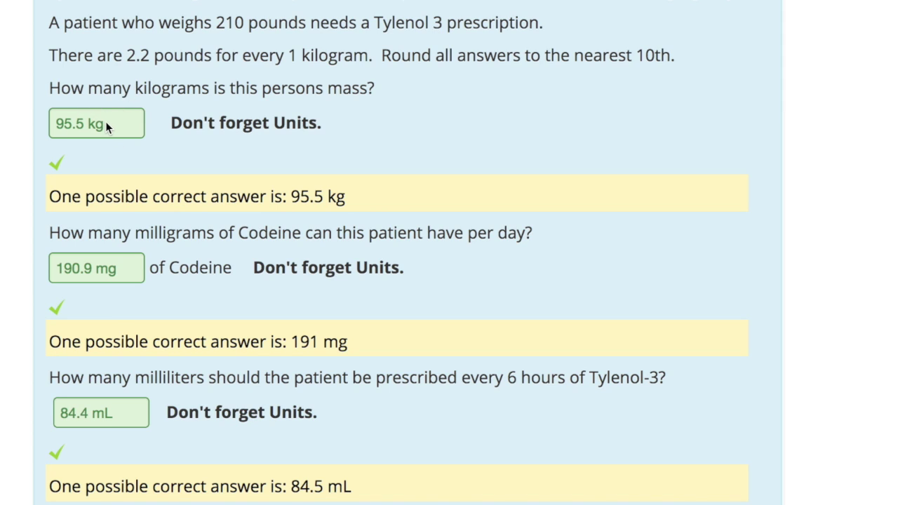
scroll(160, 321, down, 1)
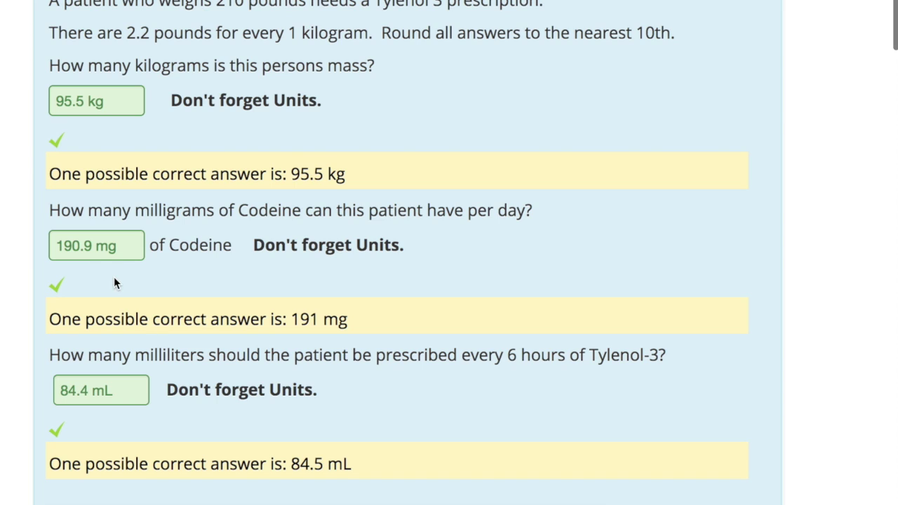
scroll(120, 247, down, 3)
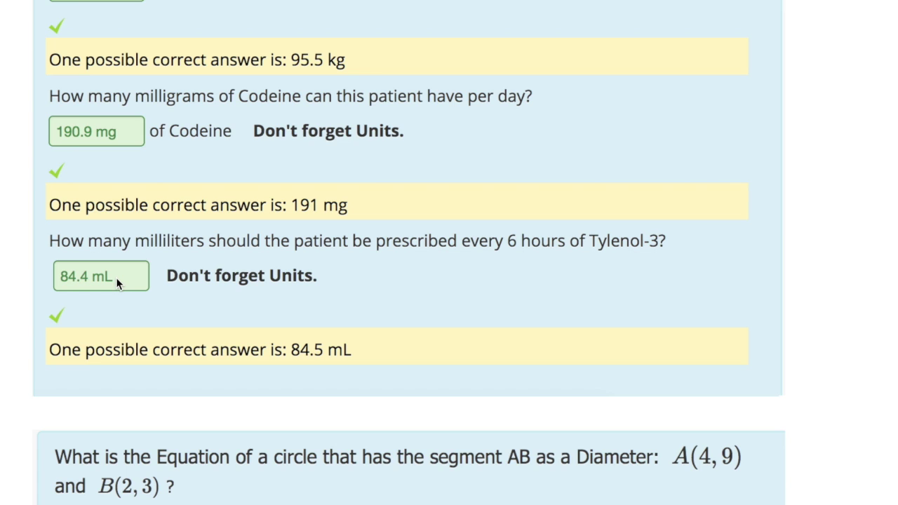
scroll(143, 284, up, 3)
scroll(143, 285, down, 3)
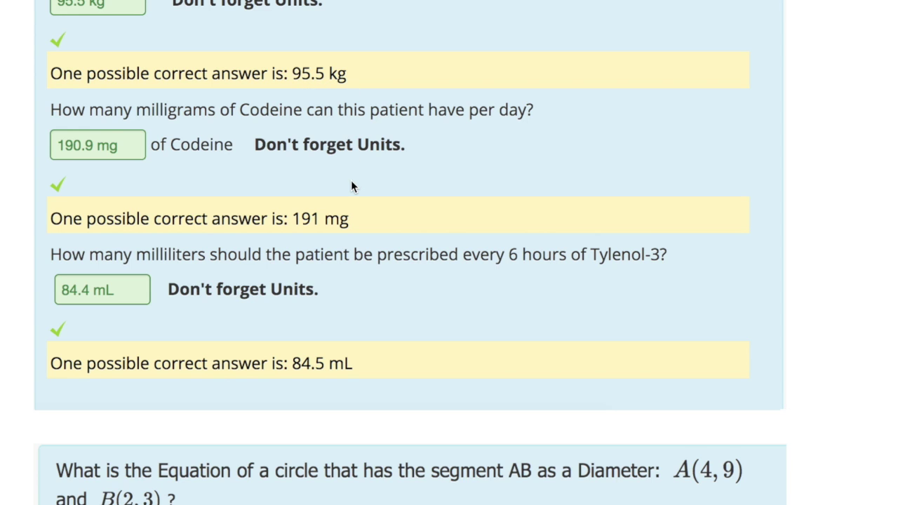
- Examine the sample circle question with diameter AB, covering its center, radius and equation answer fields
scroll(350, 179, down, 5)
scroll(351, 184, down, 2)
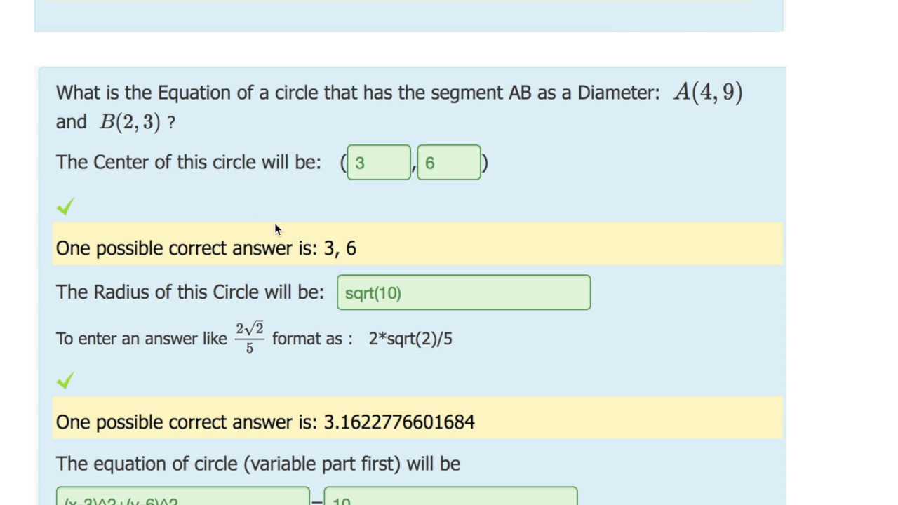
scroll(454, 174, down, 2)
scroll(454, 177, down, 5)
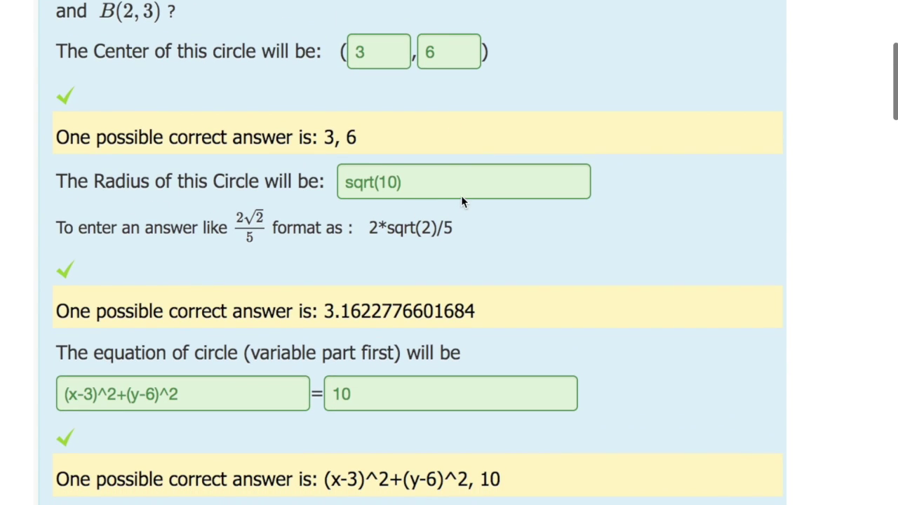
scroll(462, 197, down, 4)
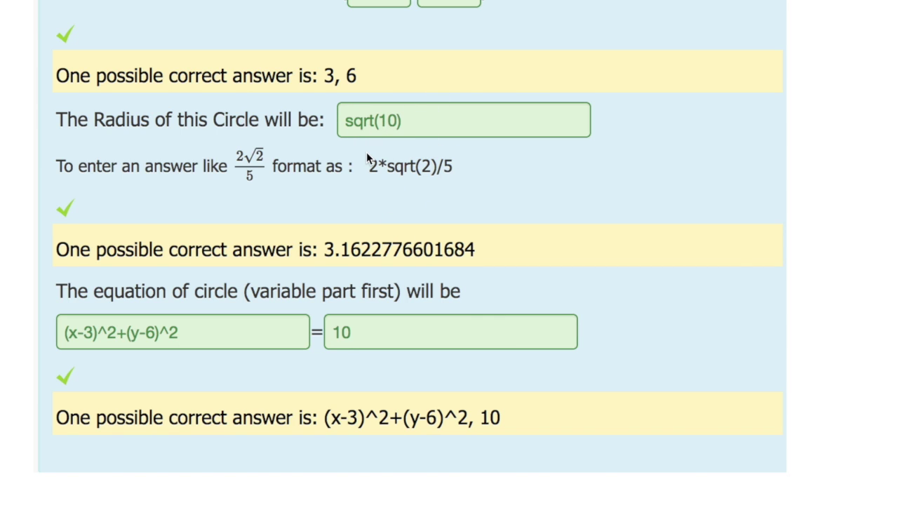
scroll(297, 245, down, 1)
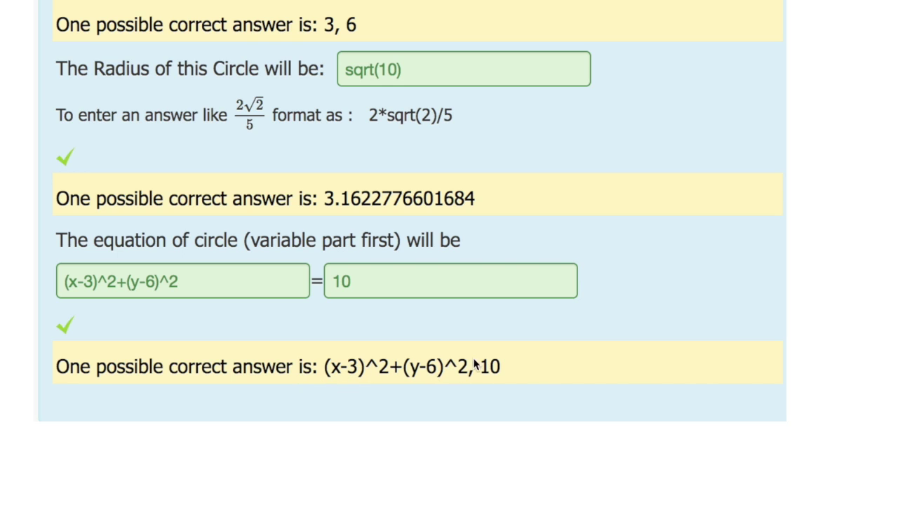
- Review the sample questions on function composition, a circle's center and radius, and the perpendicular bisector of a segment
scroll(492, 365, down, 6)
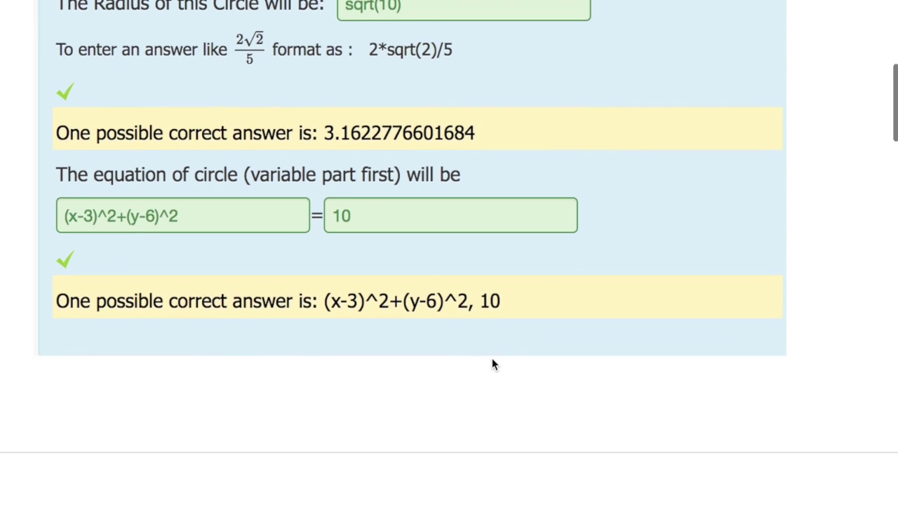
scroll(493, 363, down, 2)
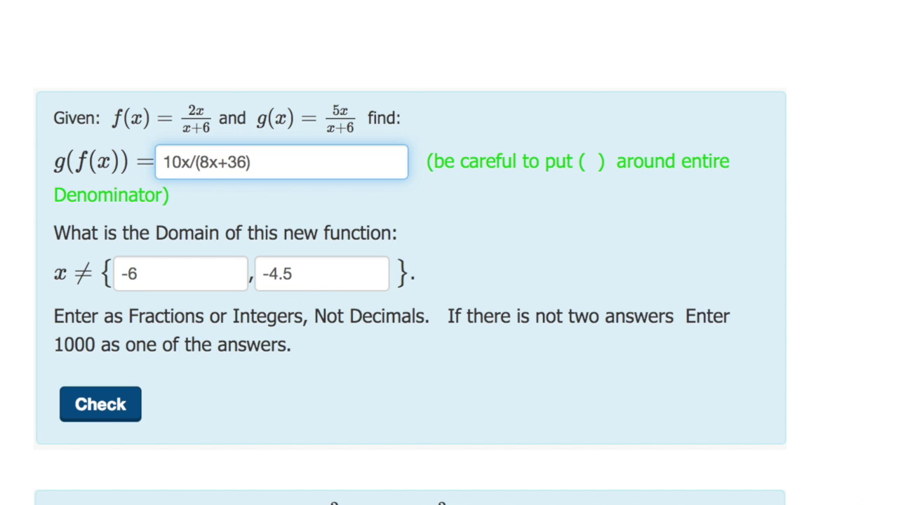
scroll(449, 280, down, 6)
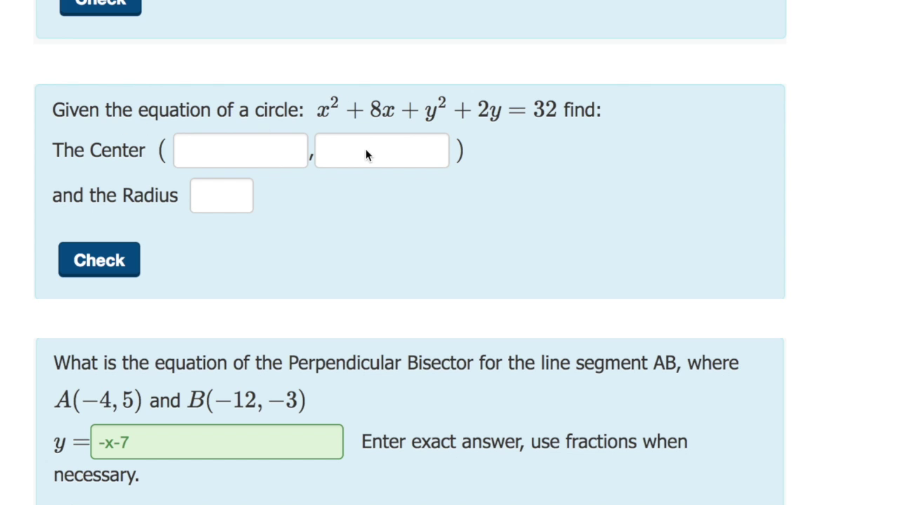
scroll(252, 209, down, 1)
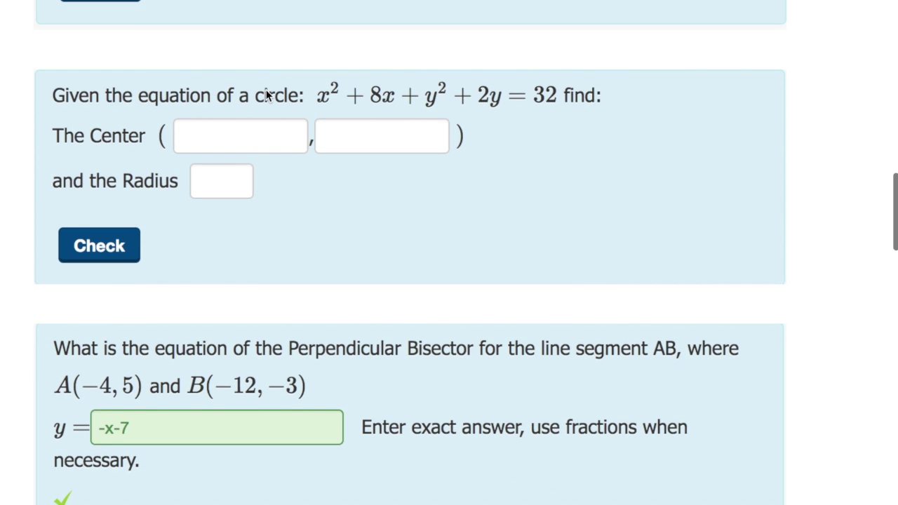
scroll(108, 325, down, 5)
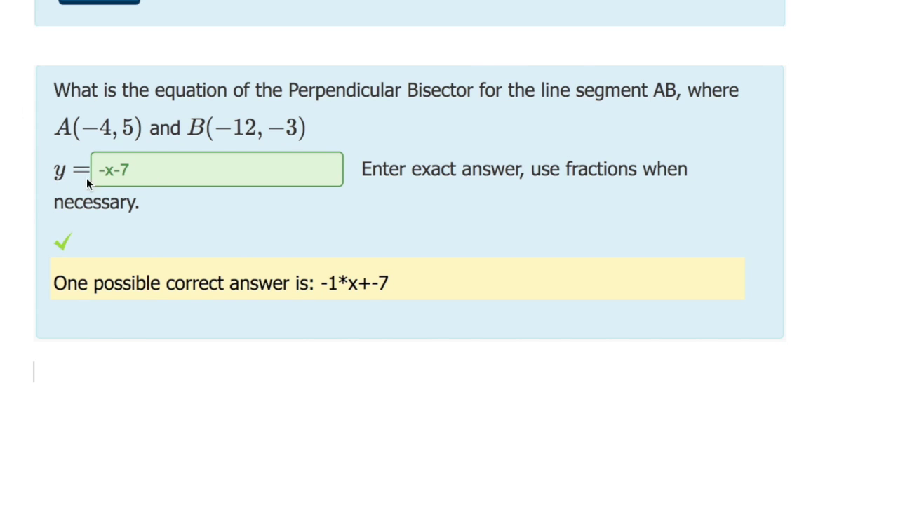
- Examine the sample rational function question with its asymptote, x-intercept and y-intercept answer fields
scroll(115, 184, down, 10)
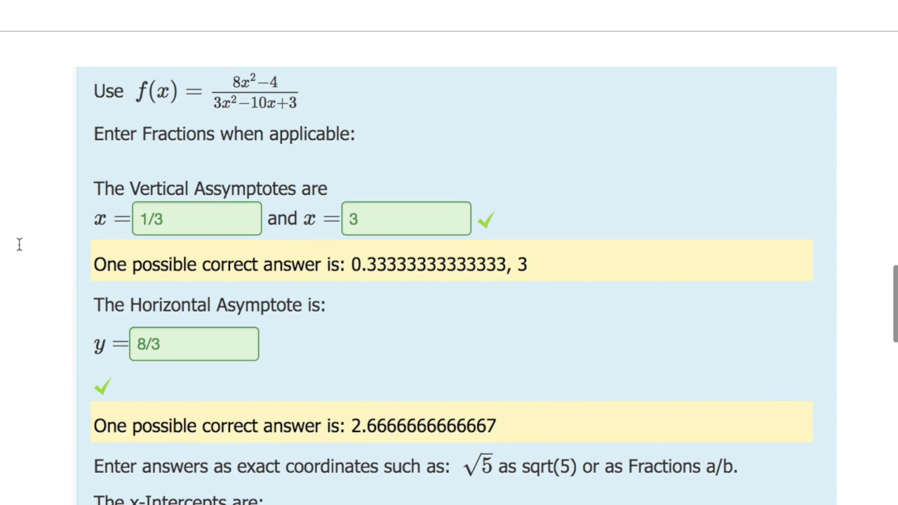
scroll(19, 243, down, 1)
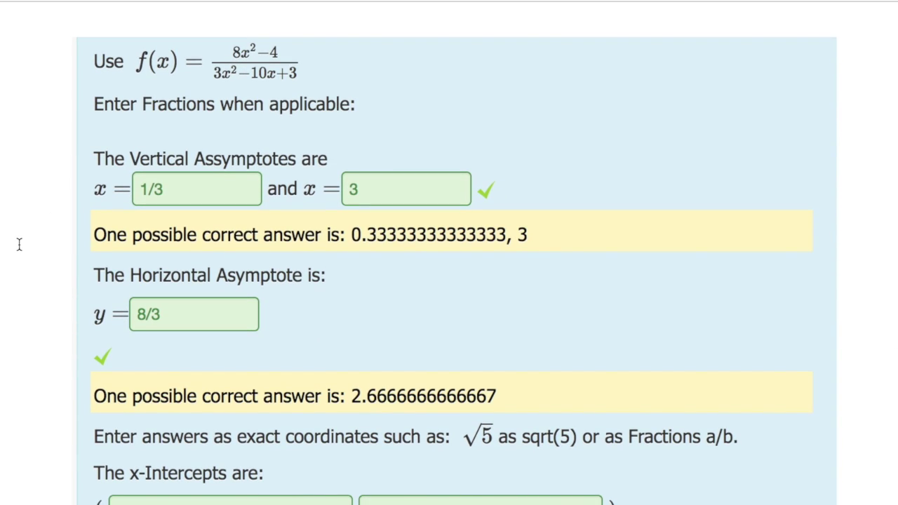
scroll(19, 243, down, 3)
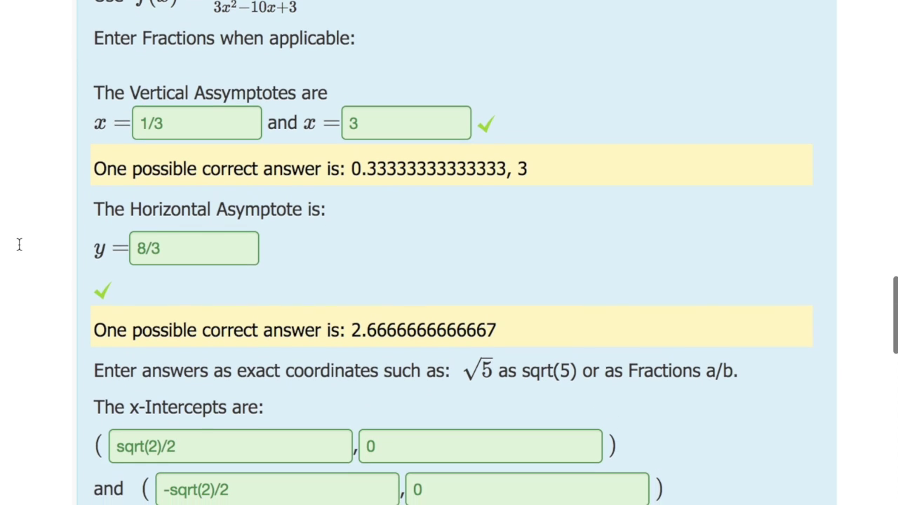
scroll(19, 243, down, 8)
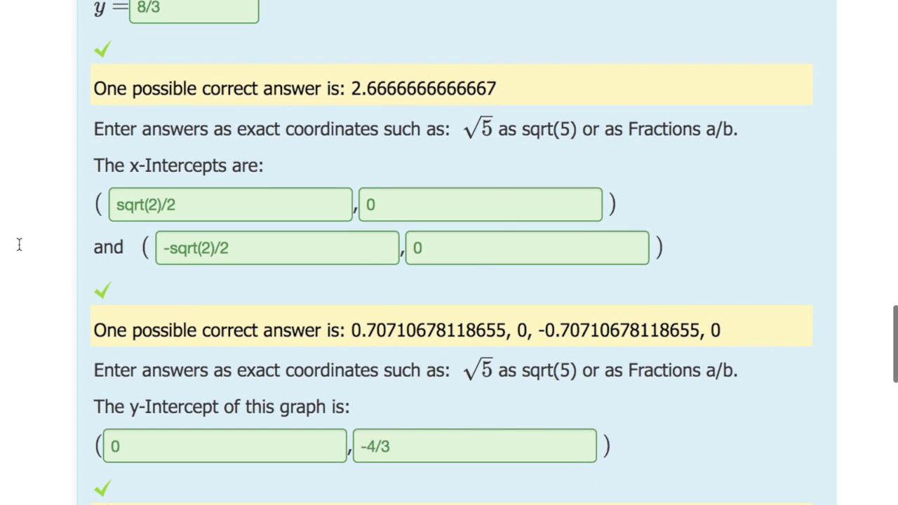
scroll(19, 244, down, 6)
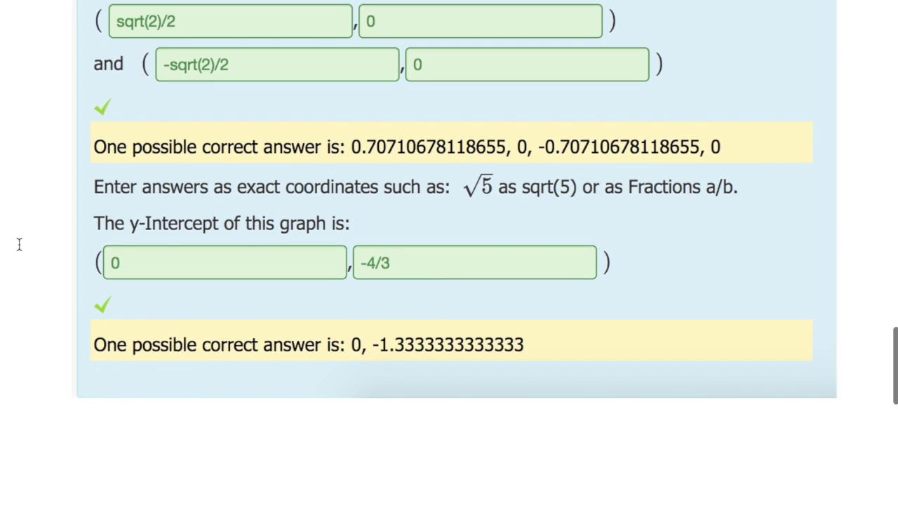
- Examine the sample third-degree polynomial question, including its expanded-form answer and the feedback showing the answer as a polynomial
scroll(19, 244, down, 8)
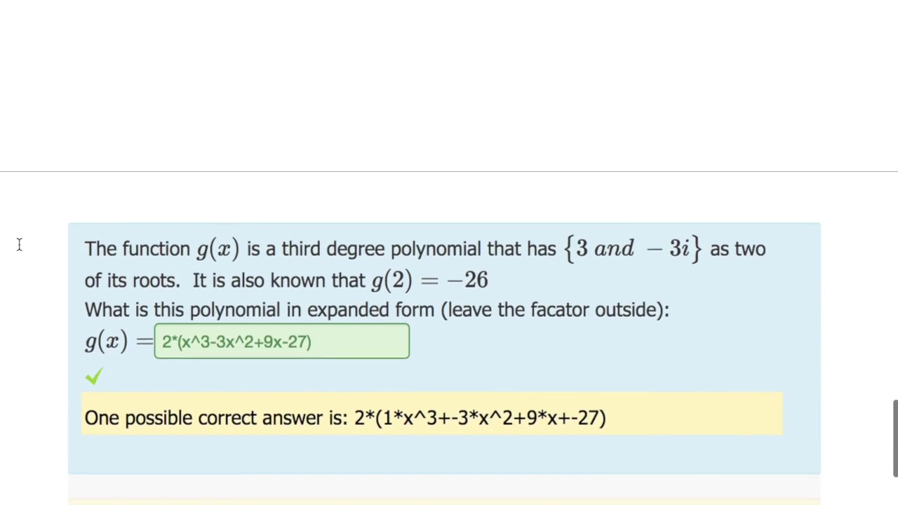
scroll(19, 244, down, 5)
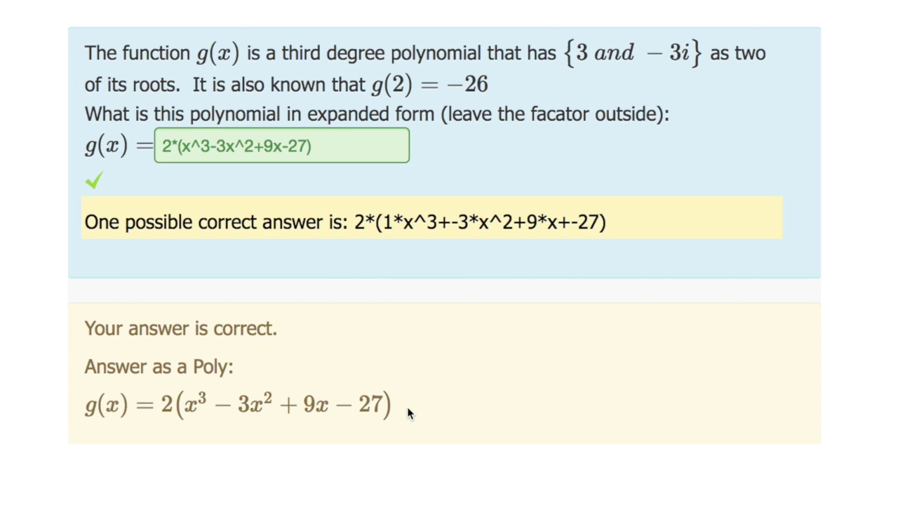
scroll(407, 407, down, 8)
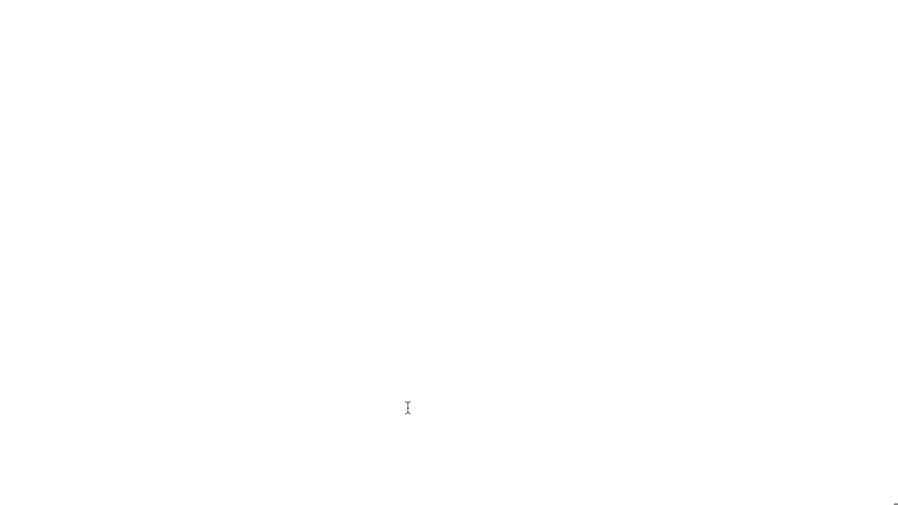
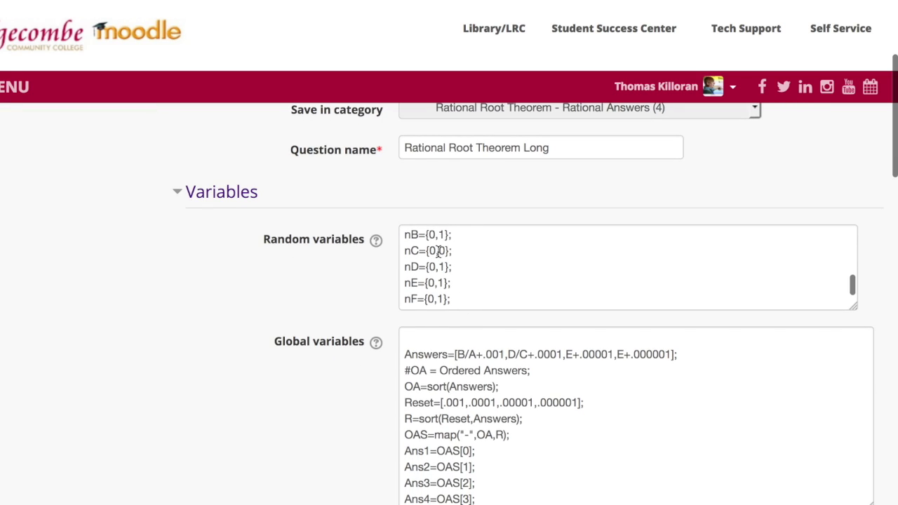
- Review the random variables defined for the Rational Root Theorem Long question
scroll(480, 264, up, 2)
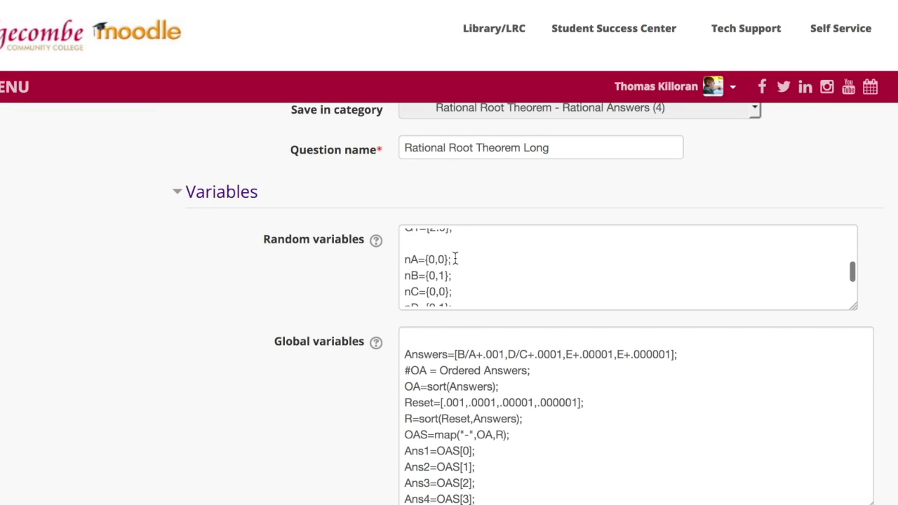
scroll(487, 306, down, 1)
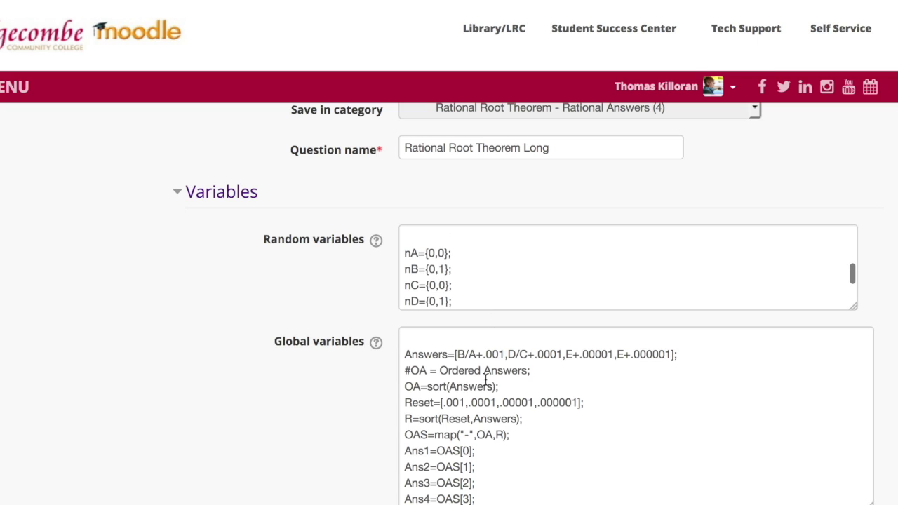
scroll(485, 379, up, 4)
scroll(252, 417, down, 5)
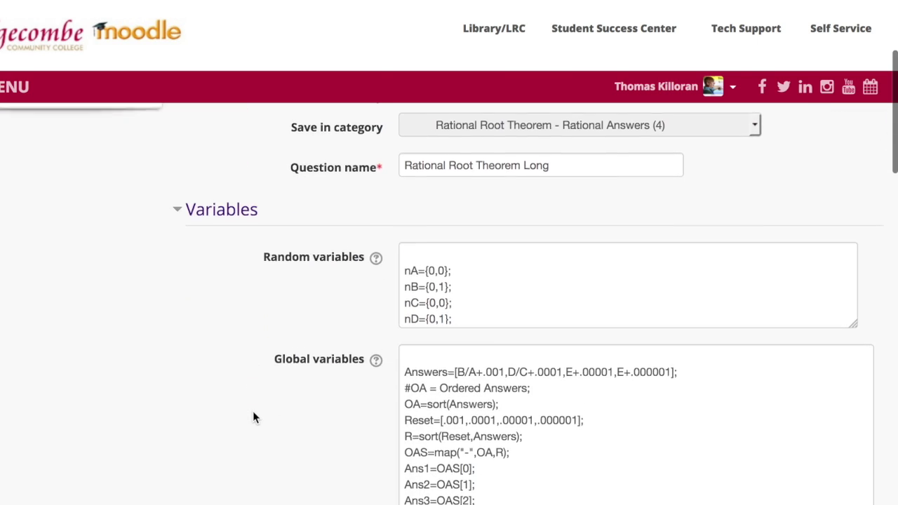
- Read through the global variables code of the Rational Root Theorem Long question, from the number lists to the sorted answers
click(557, 372)
scroll(556, 371, down, 5)
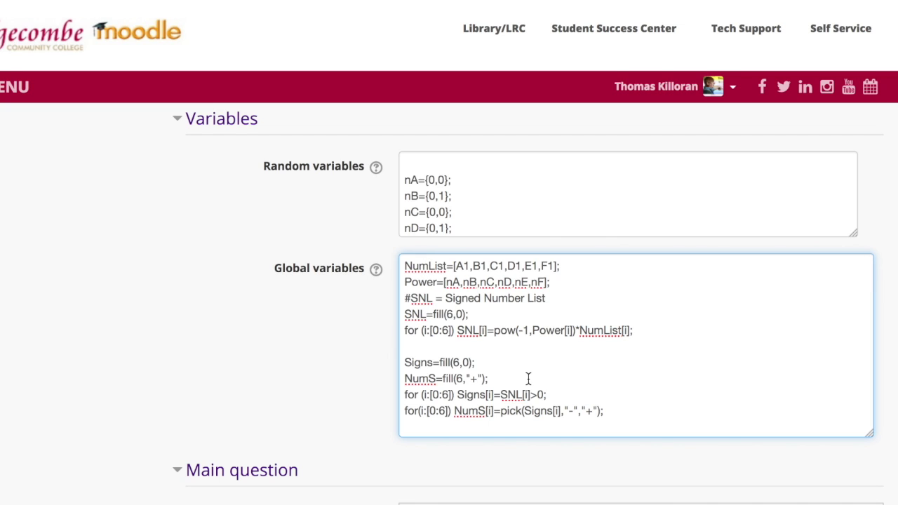
scroll(529, 379, down, 2)
scroll(528, 378, down, 2)
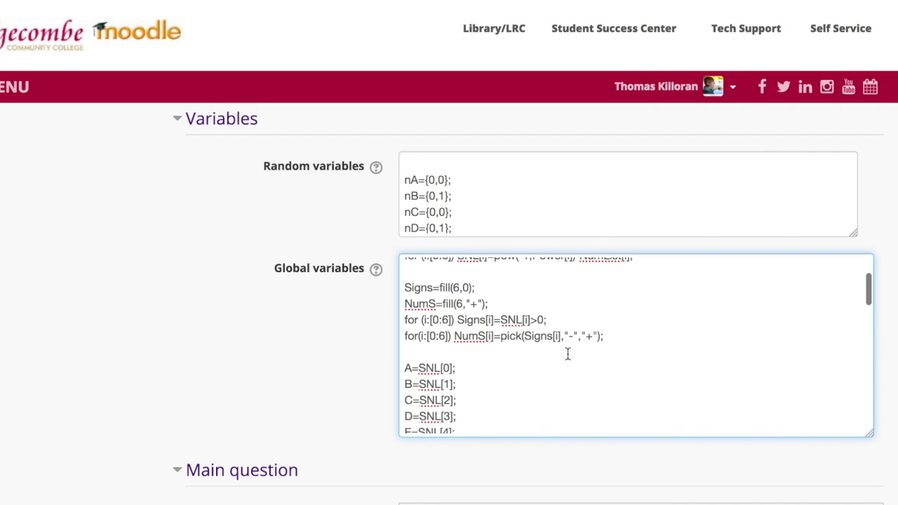
scroll(521, 386, down, 10)
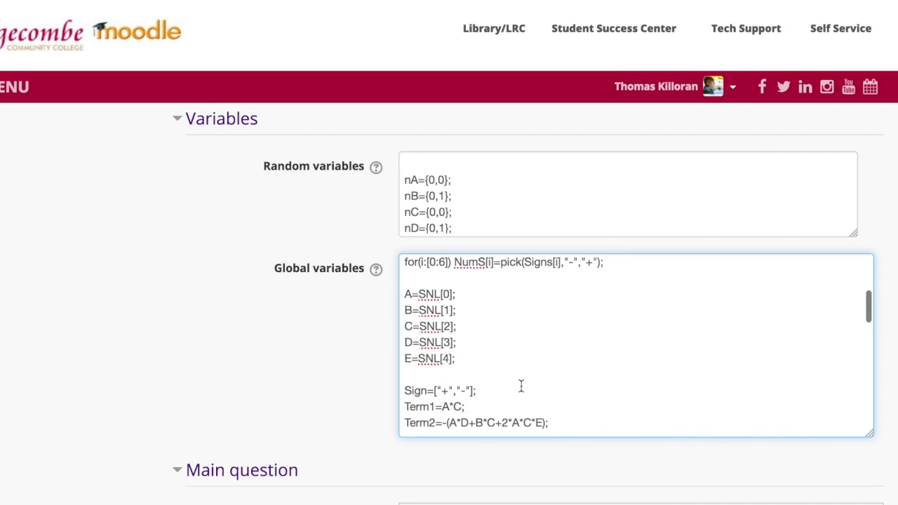
scroll(521, 387, down, 1)
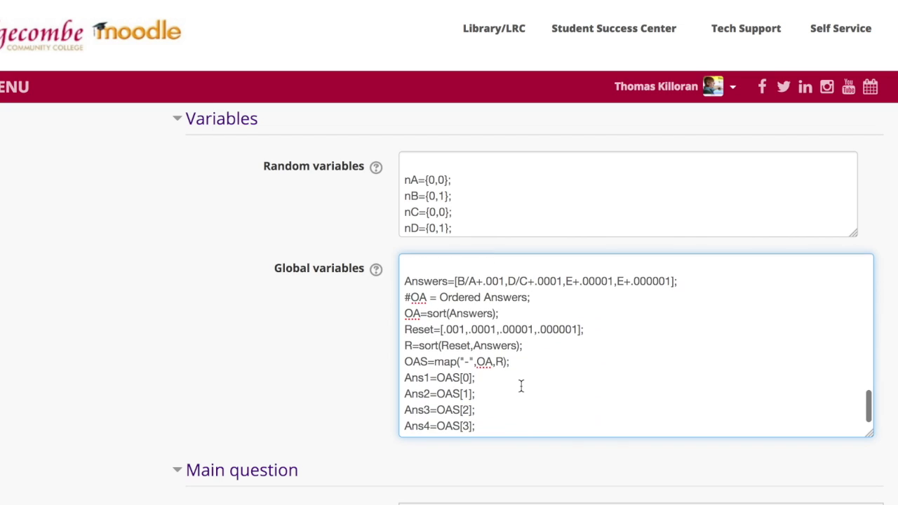
- Review the question text, general feedback and Part 1 answer, grading and text settings of the Rational Root Theorem Long question
scroll(303, 361, down, 3)
scroll(303, 364, down, 2)
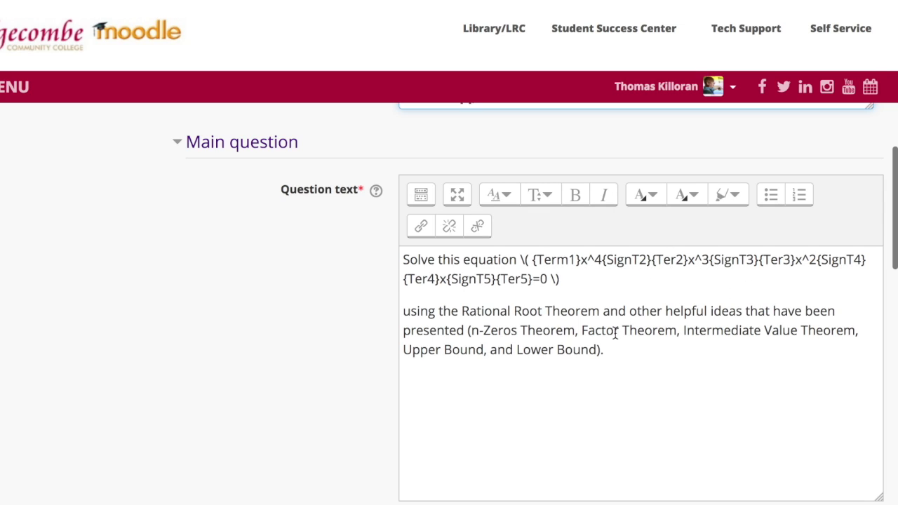
scroll(458, 368, down, 8)
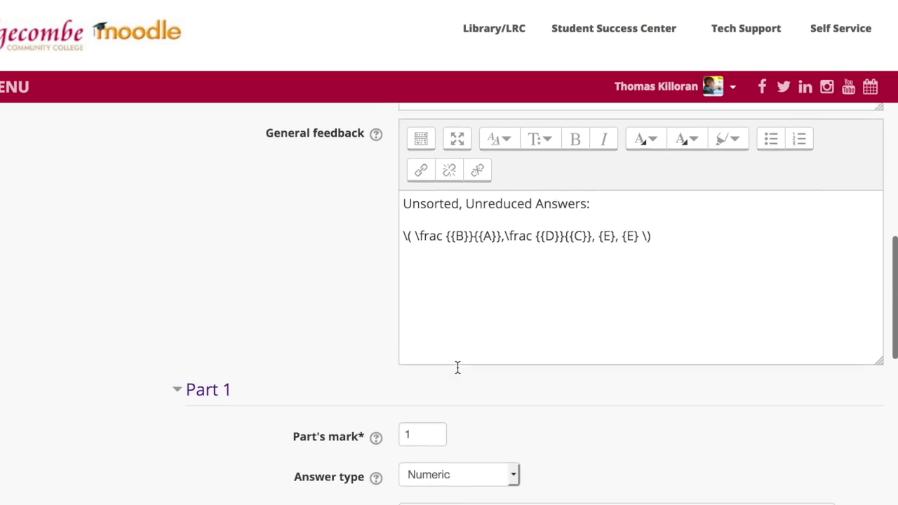
scroll(458, 368, down, 5)
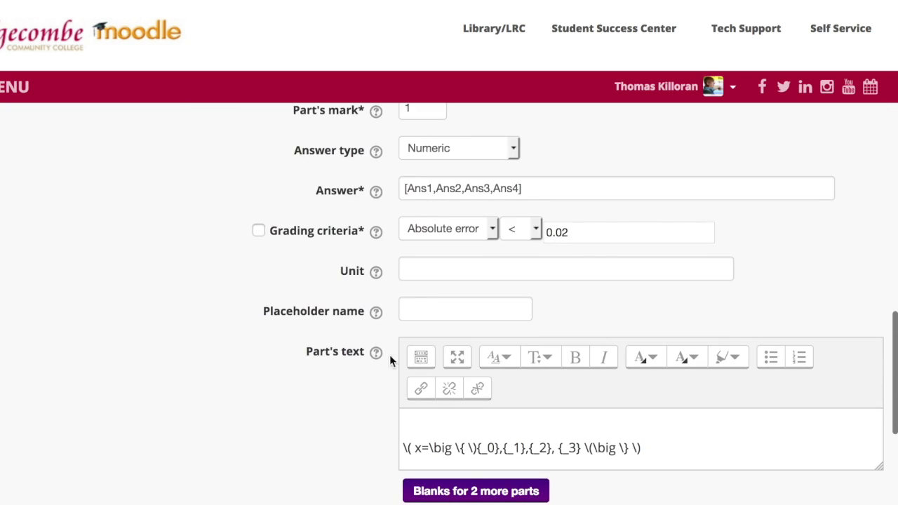
scroll(354, 362, down, 5)
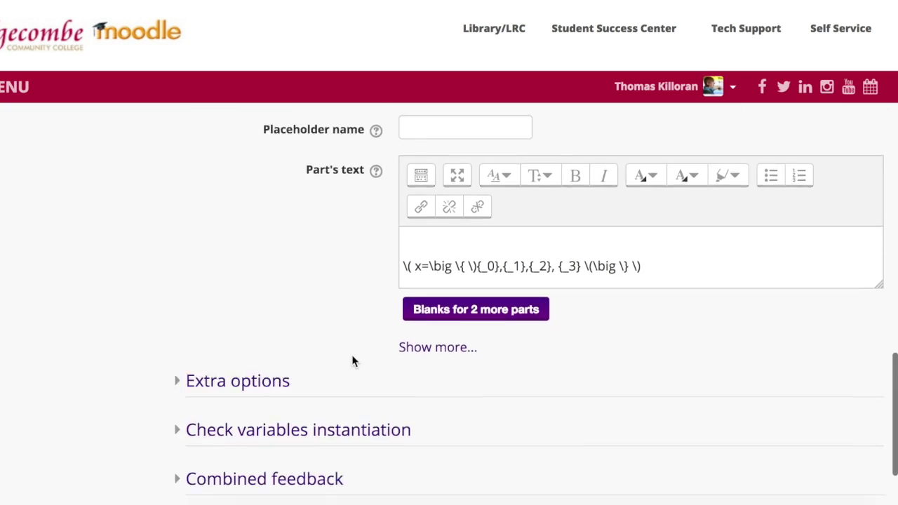
- Preview the Rational Root Theorem Long question and fill in its correct responses
scroll(353, 361, down, 3)
scroll(353, 361, up, 4)
scroll(352, 360, down, 3)
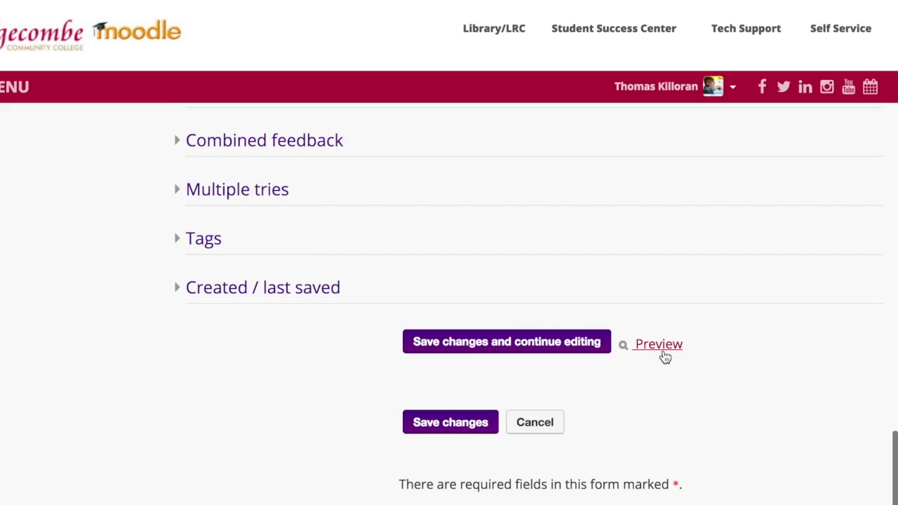
click(663, 355)
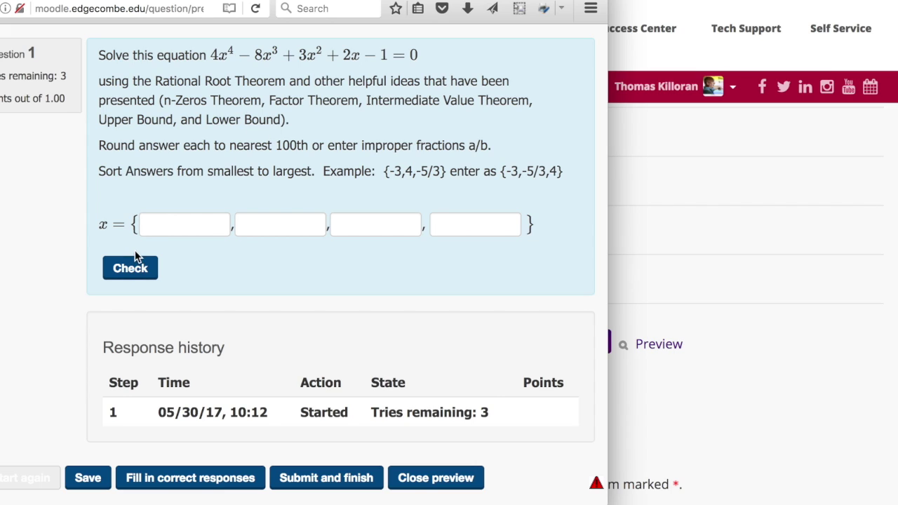
click(190, 478)
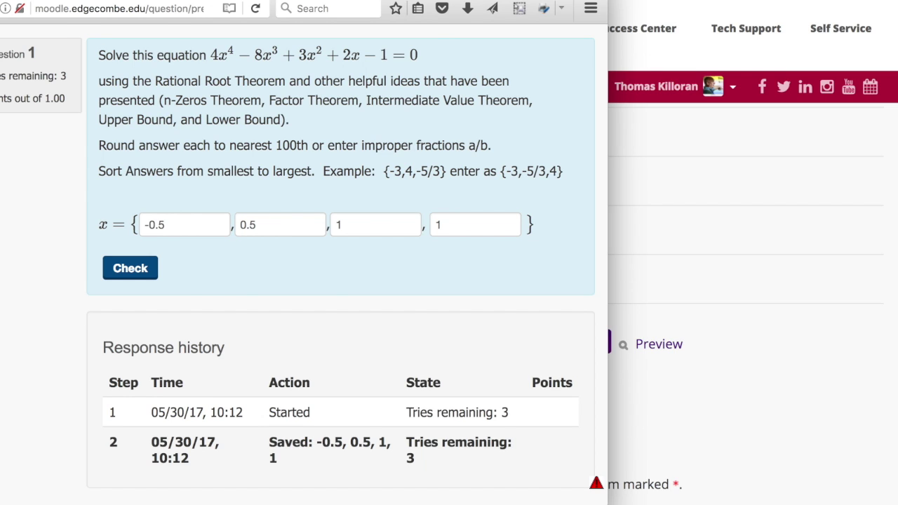
- Close the question preview and return to the General section of the blank form for adding a formulas question
key(super+w)
scroll(94, 239, up, 15)
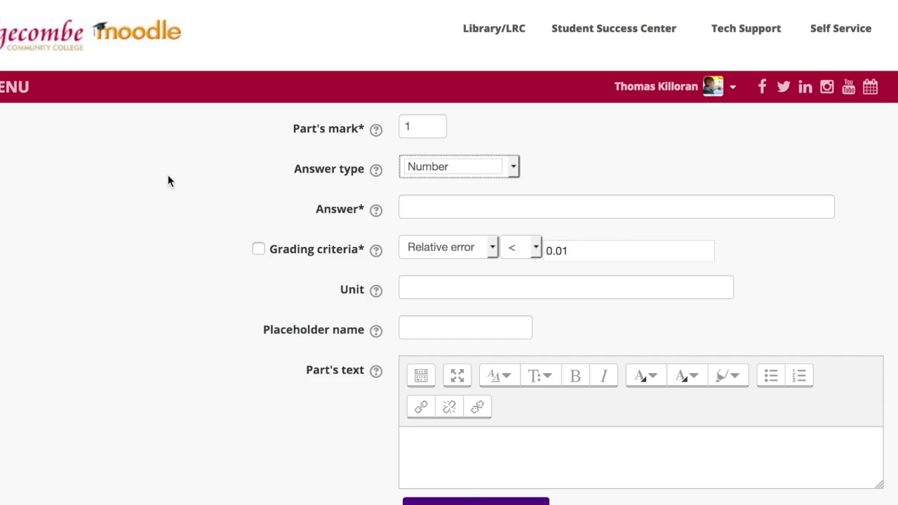
scroll(185, 267, up, 10)
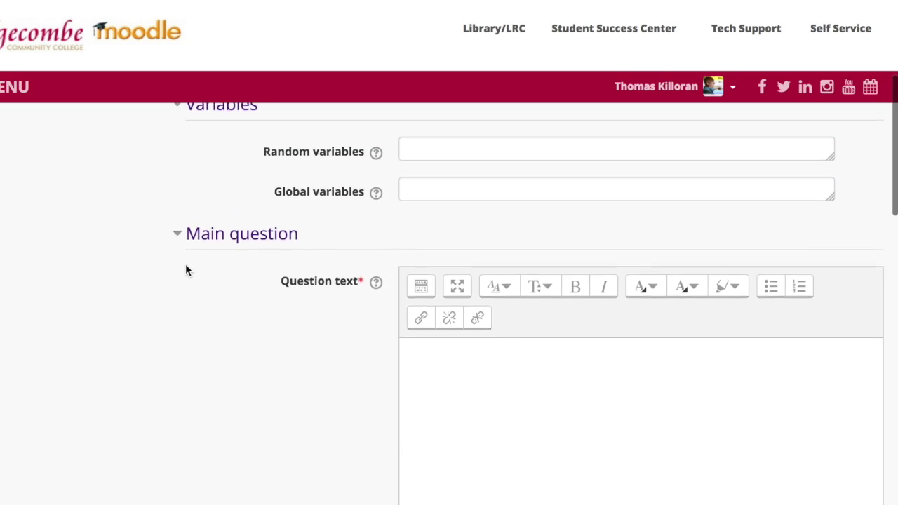
scroll(185, 270, up, 5)
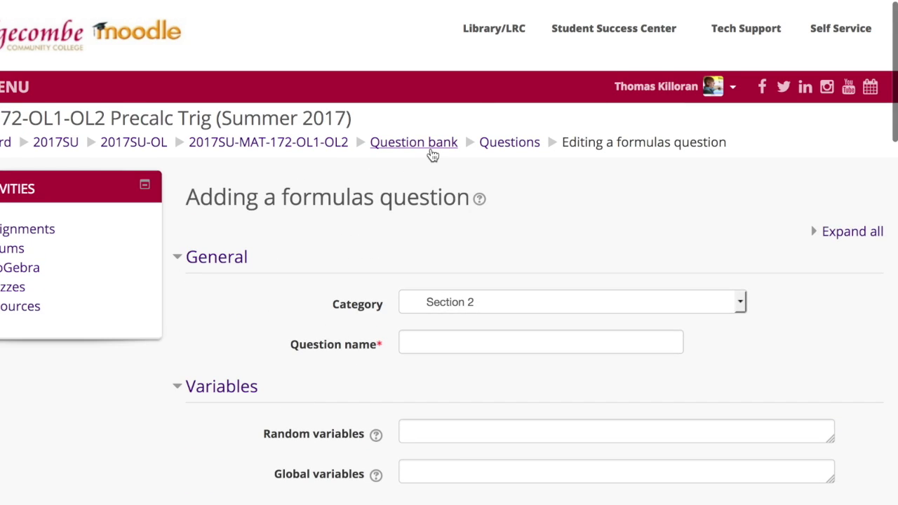